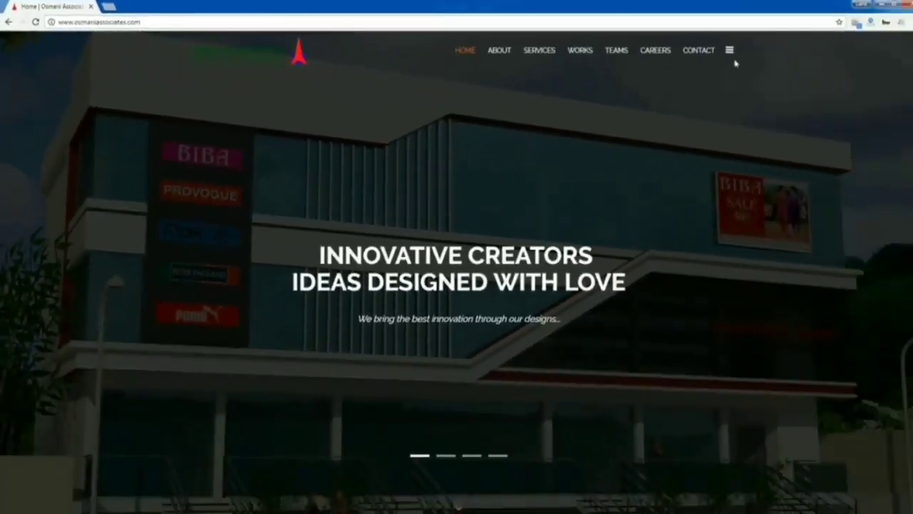
Open the site's Employee Mailbox and log in to webmail with the account's e-mail address and password.
click(731, 51)
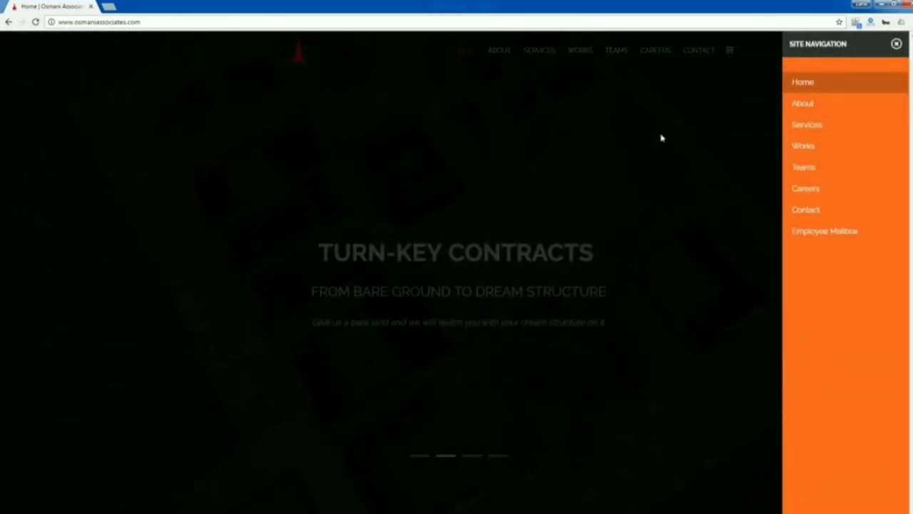
click(827, 234)
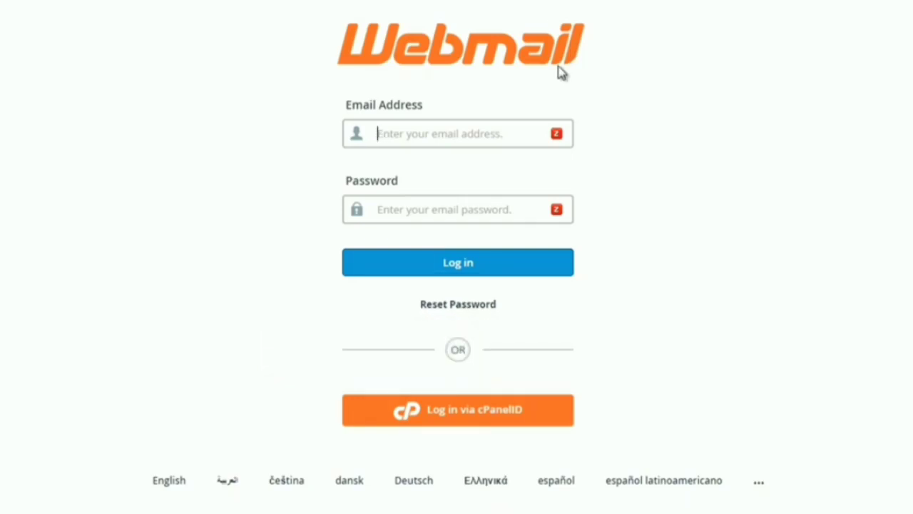
key(ctrl+v)
key(Tab)
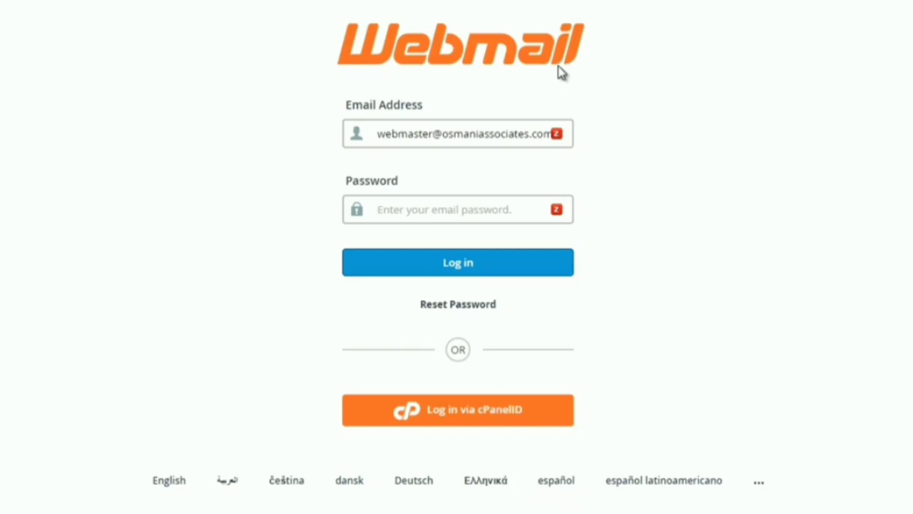
text(•••••••••••••)
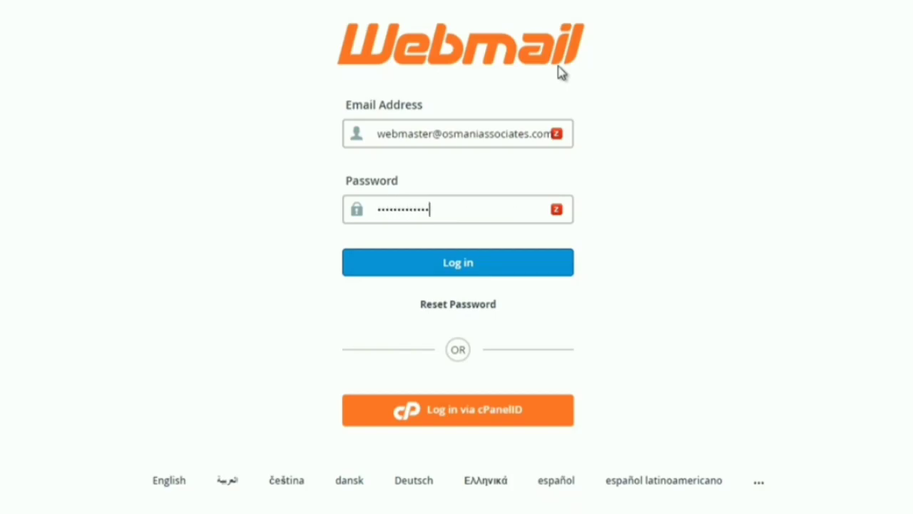
key(Return)
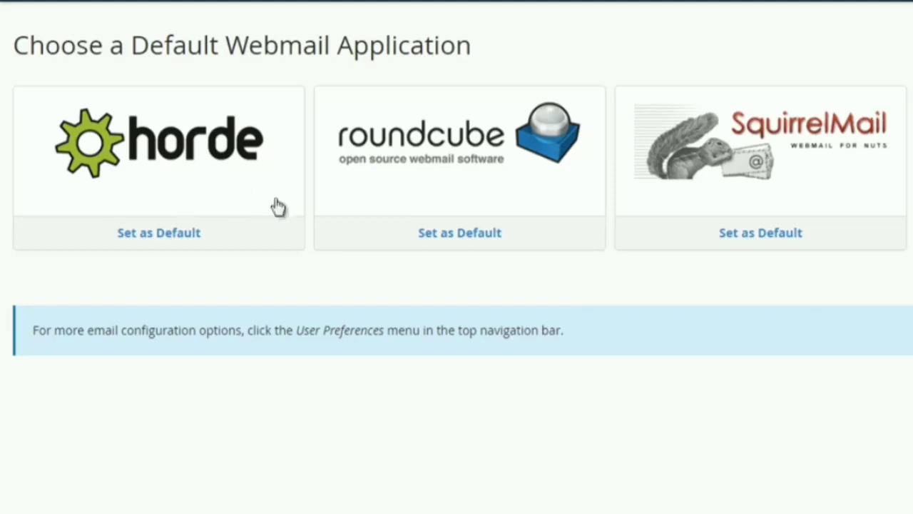
Open the mailbox in Roundcube and go to the account's Configure Mail Client page.
click(389, 197)
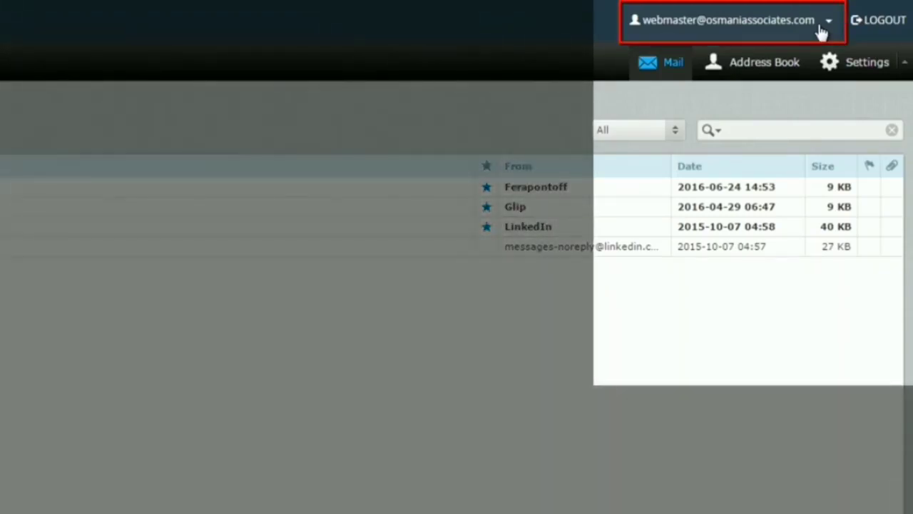
click(822, 32)
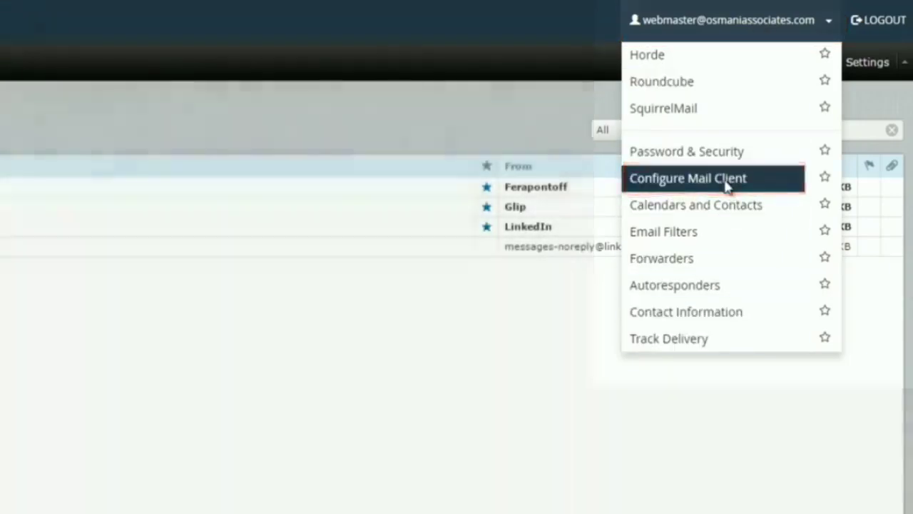
click(725, 181)
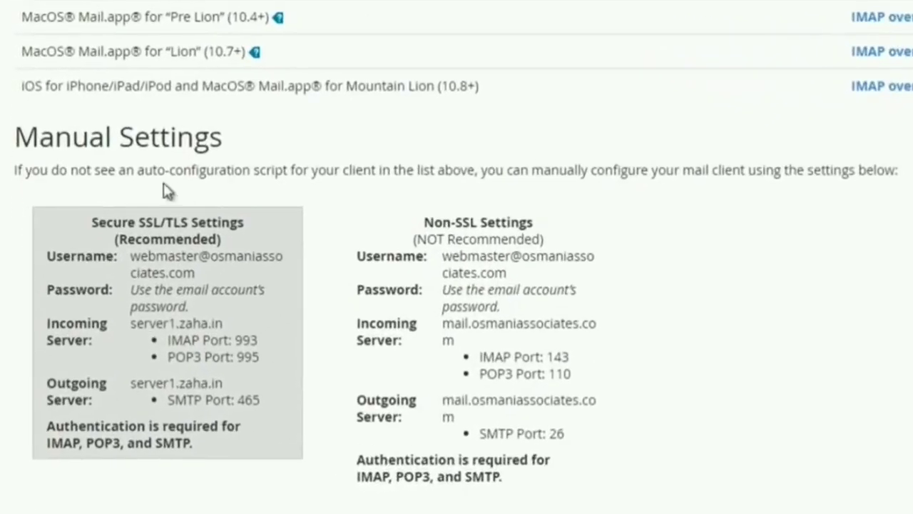
Examine the manual mail client settings, comparing the recommended Secure SSL/TLS block with the Non-SSL block.
drag(16, 134, 271, 170)
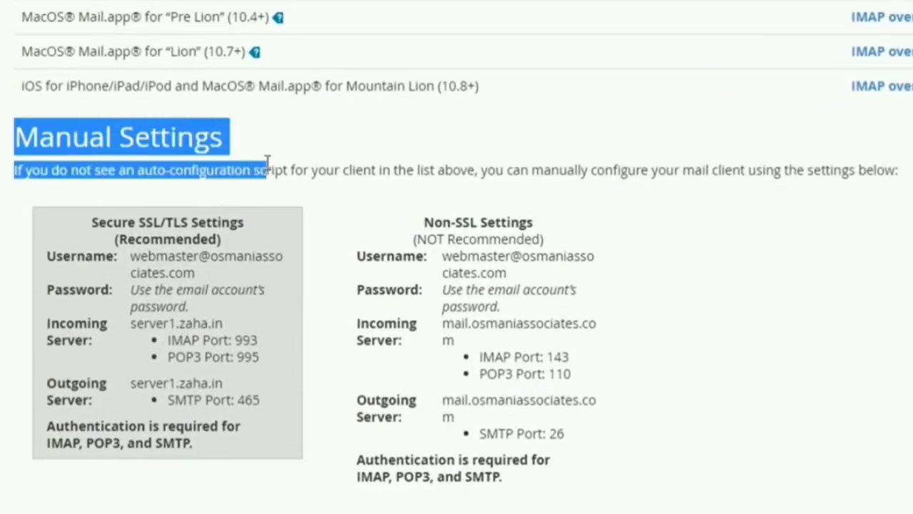
click(261, 212)
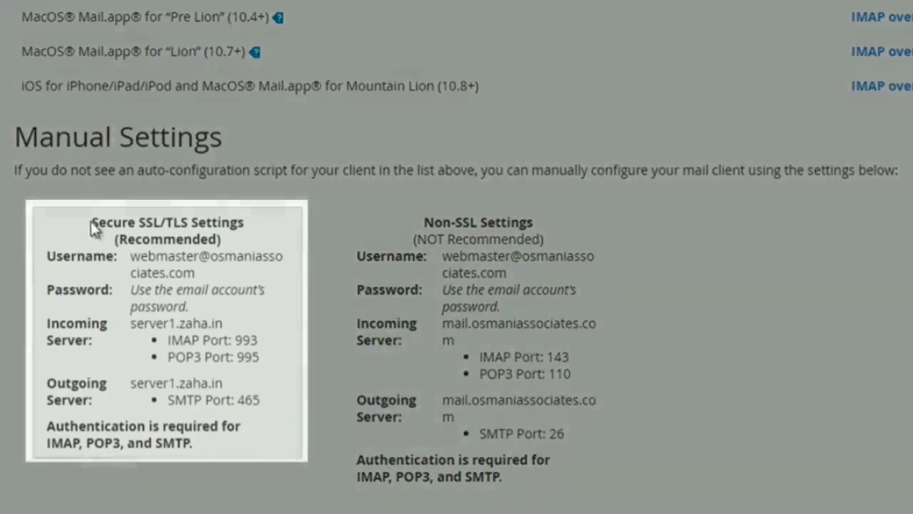
drag(90, 222, 278, 448)
click(280, 448)
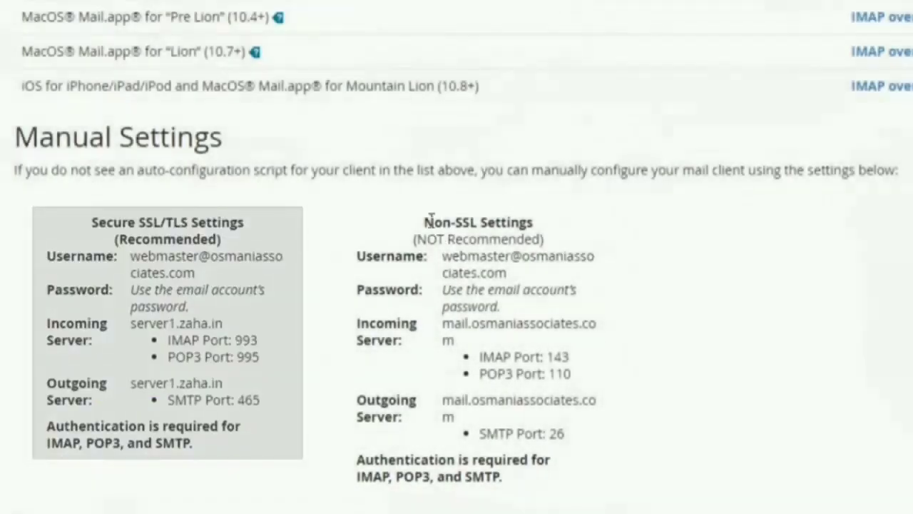
drag(426, 221, 542, 485)
click(547, 493)
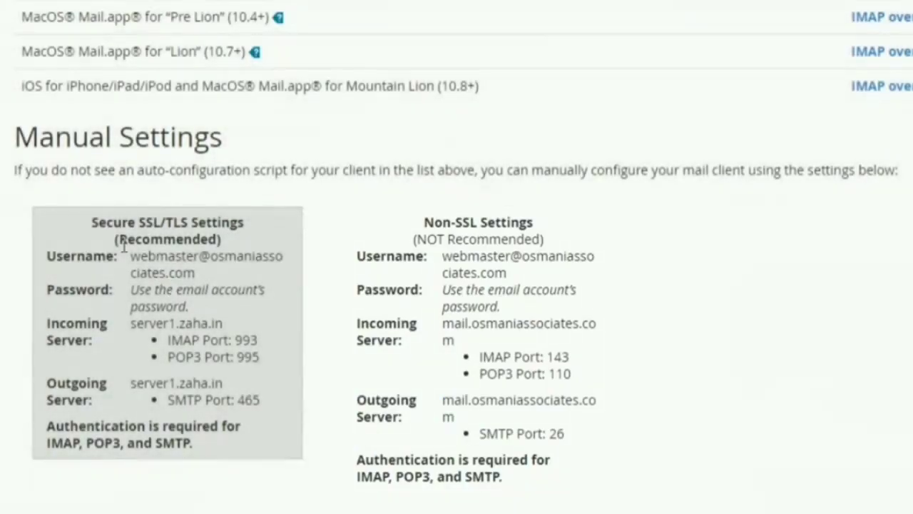
drag(64, 251, 261, 461)
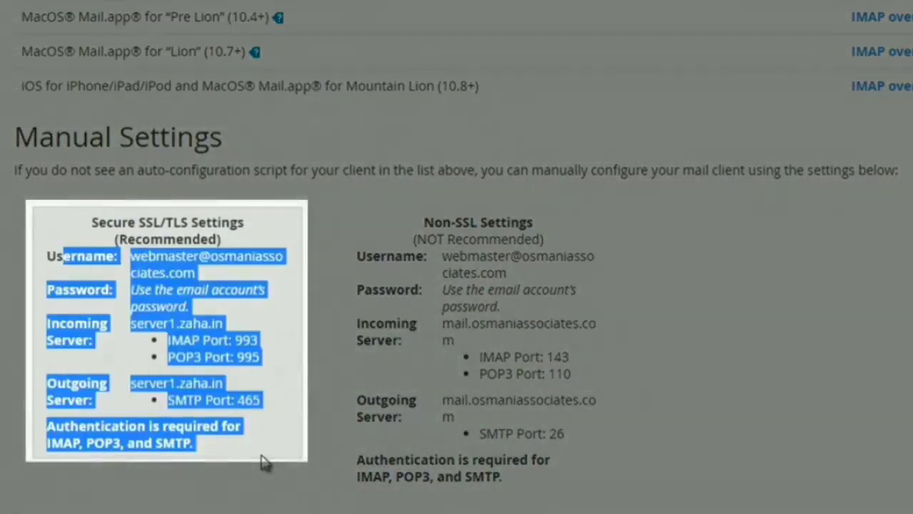
click(261, 462)
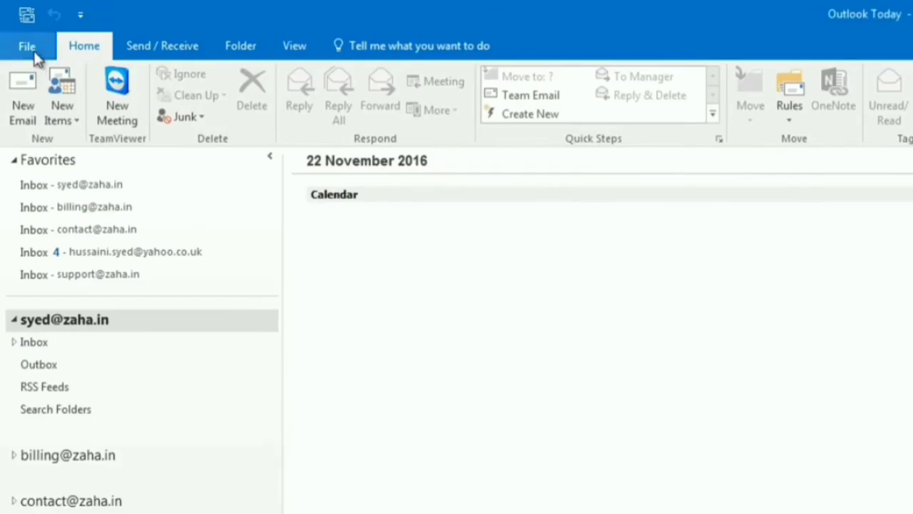
Switch to Outlook and open the Account Settings dialog listing the e-mail accounts.
click(33, 50)
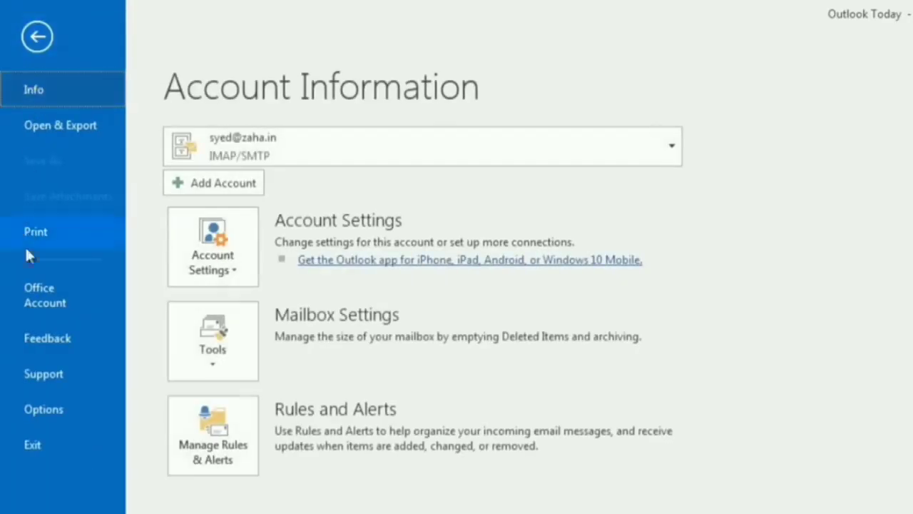
click(39, 37)
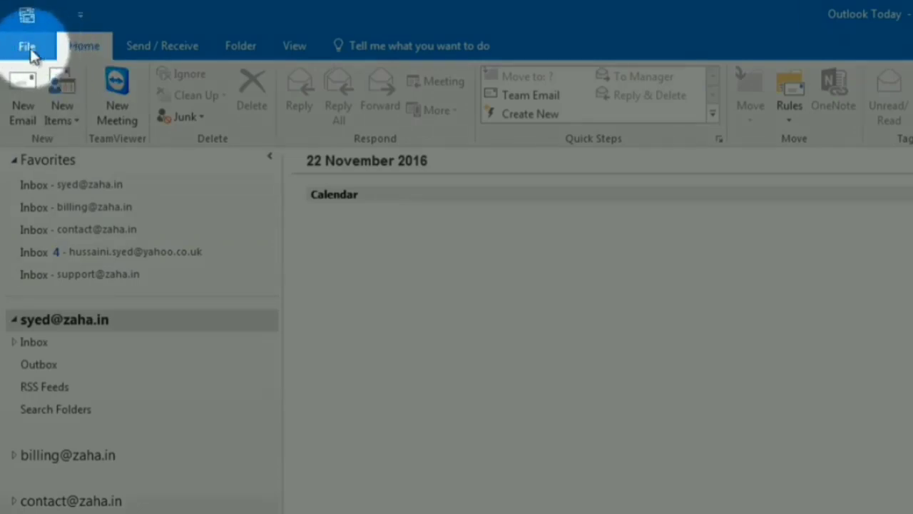
click(29, 49)
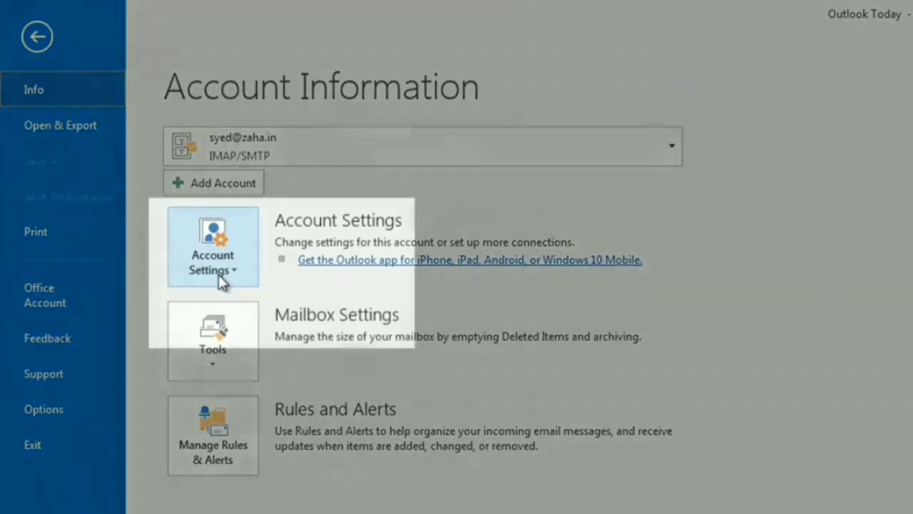
click(221, 278)
click(225, 318)
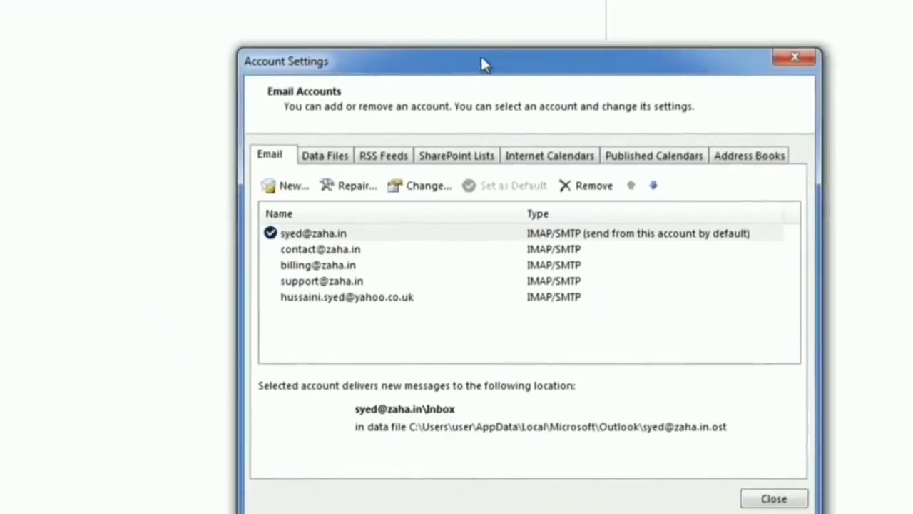
drag(481, 57, 455, 36)
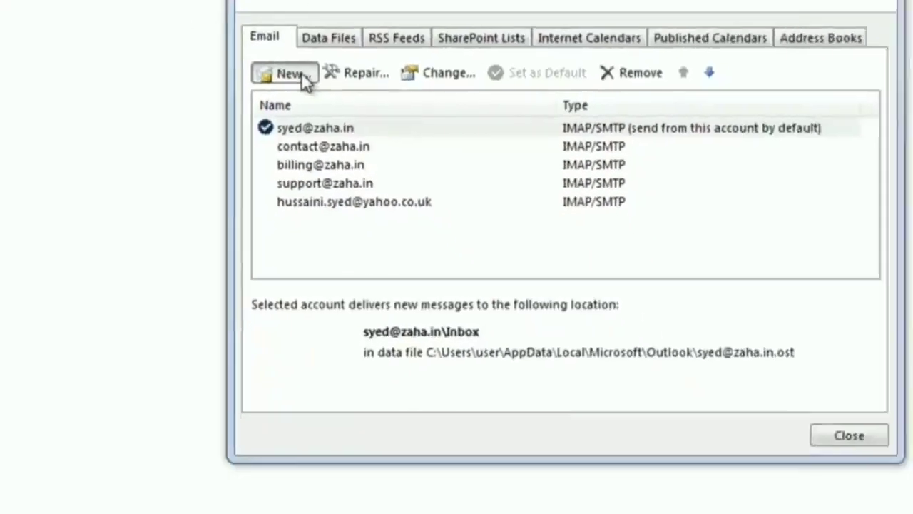
Start adding a new e-mail account with manual setup and the POP or IMAP account type.
click(495, 296)
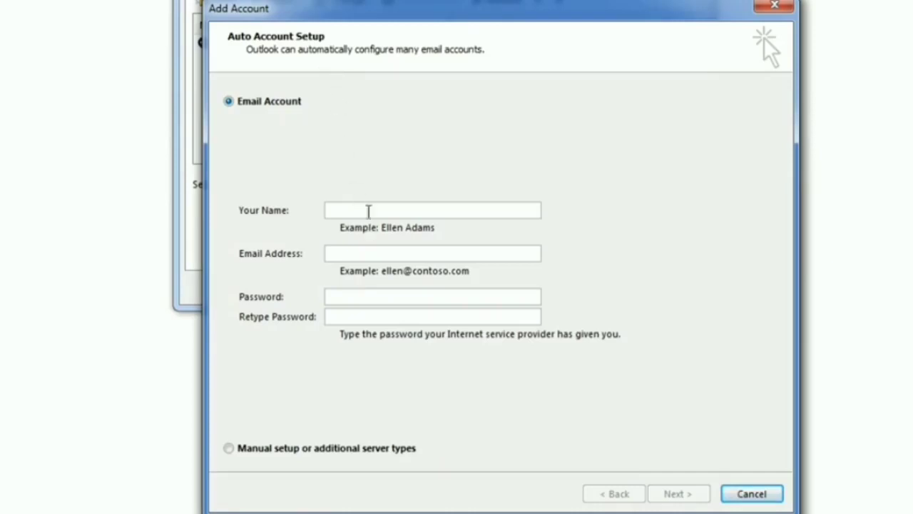
click(241, 454)
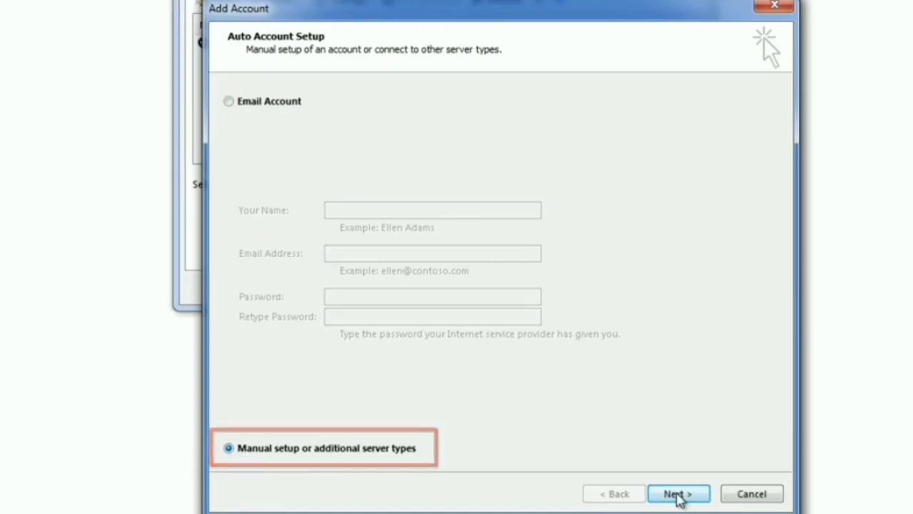
click(677, 493)
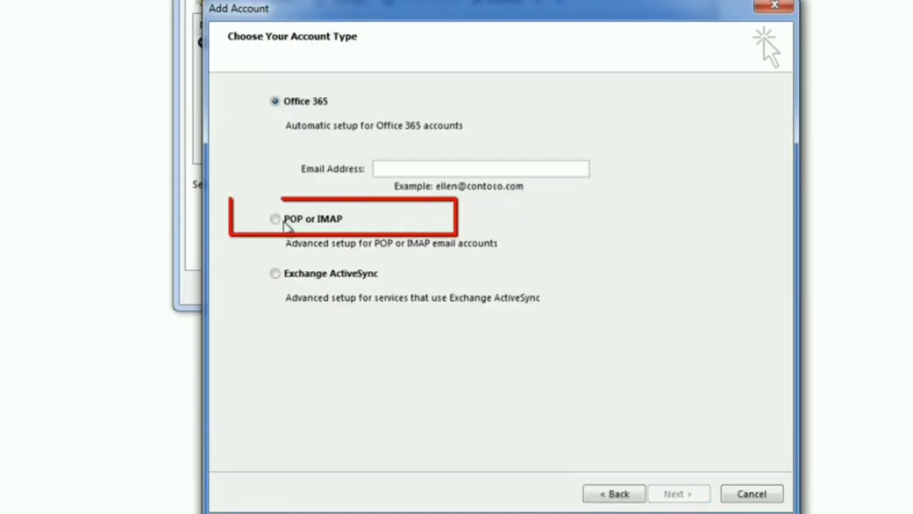
click(285, 222)
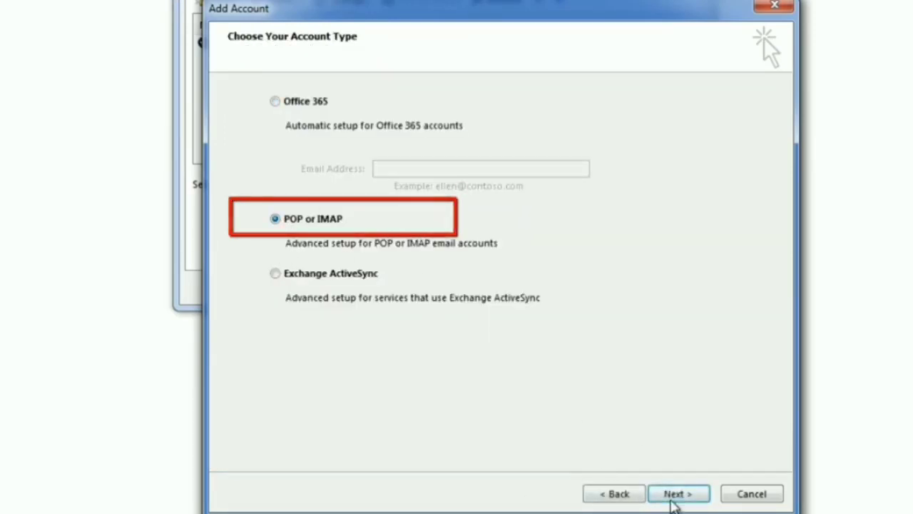
click(672, 495)
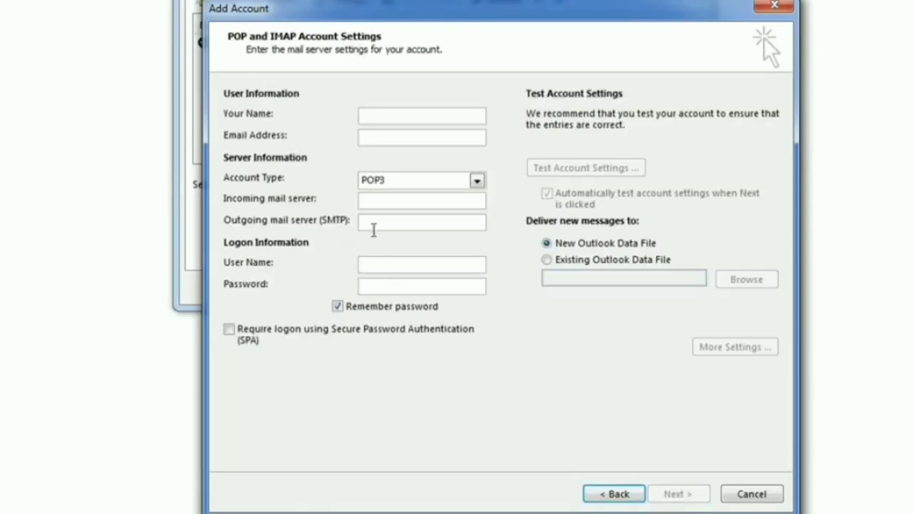
Fill in Your Name and Email Address with the account's e-mail address, copying the username from the webmail's secure settings.
click(403, 121)
key(ctrl+v)
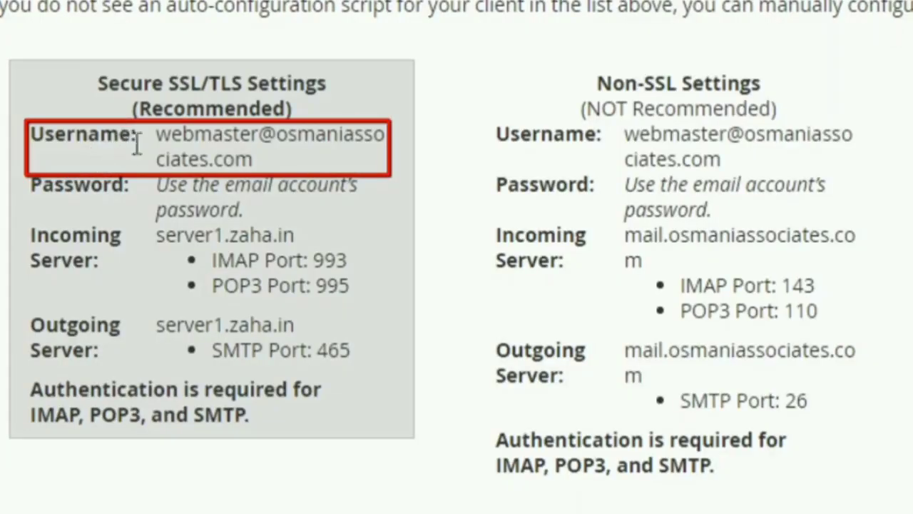
drag(158, 137, 255, 161)
key(ctrl+c)
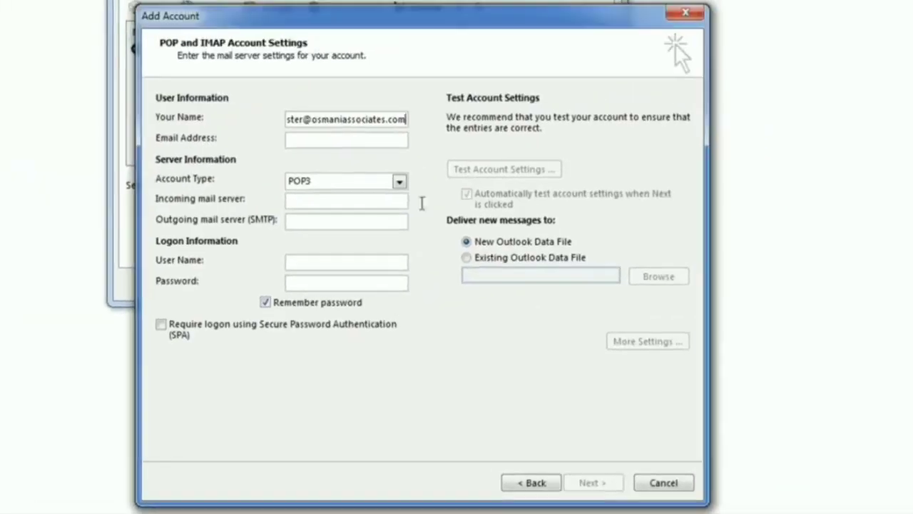
click(356, 146)
key(ctrl+v)
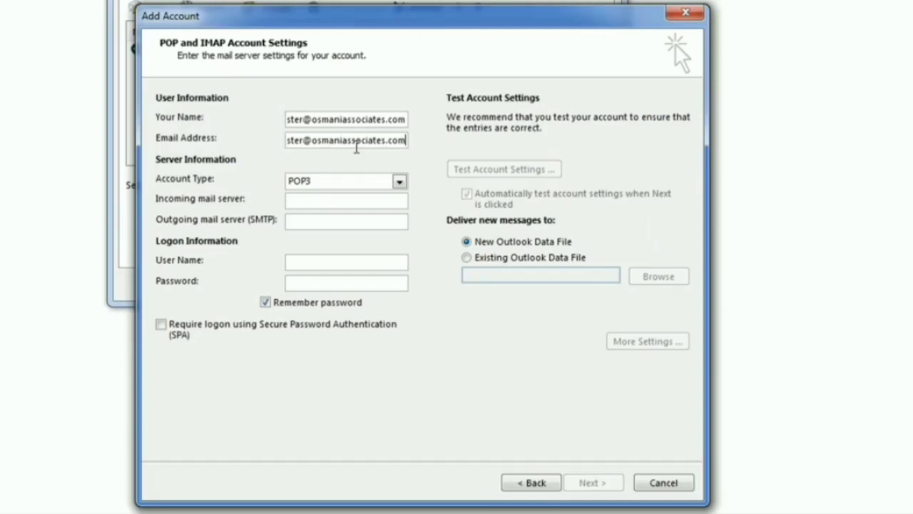
Set the account type to IMAP and enter server1.zaha.in, copied from the secure settings, as incoming and outgoing mail server.
click(399, 181)
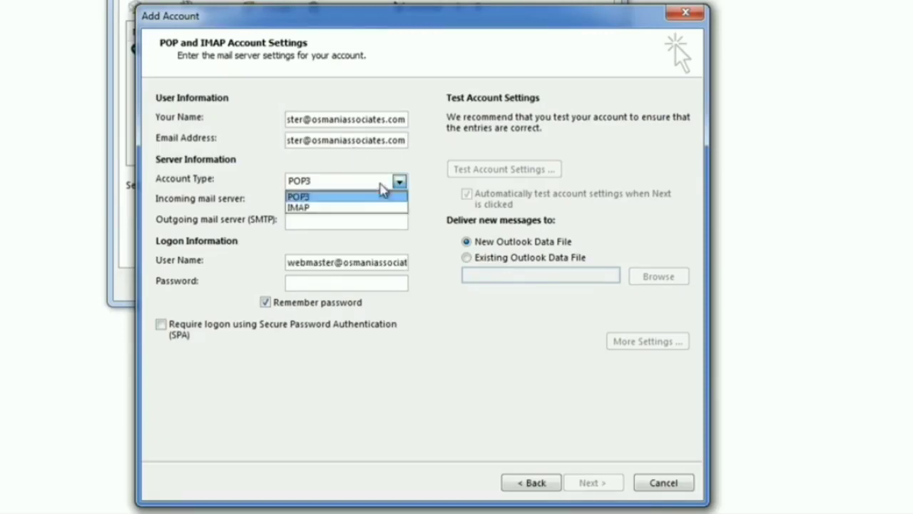
click(349, 209)
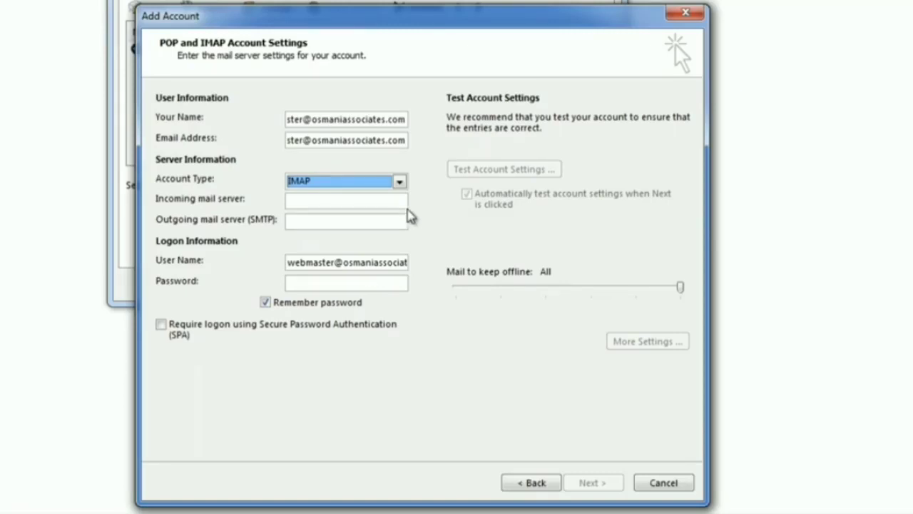
click(401, 203)
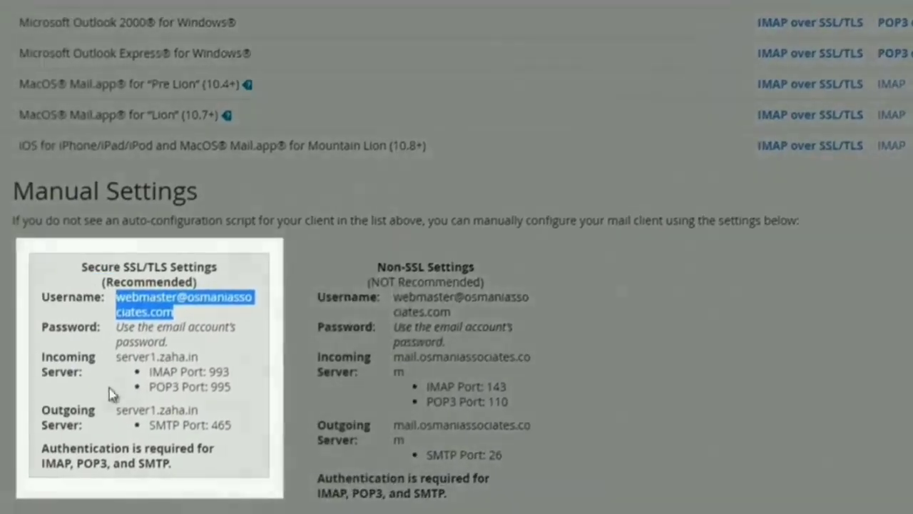
click(162, 364)
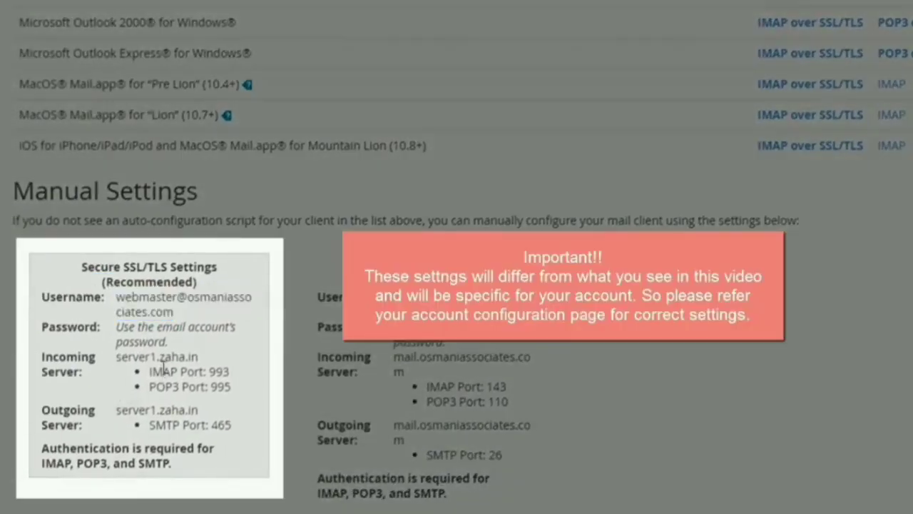
drag(116, 356, 199, 357)
key(ctrl+c)
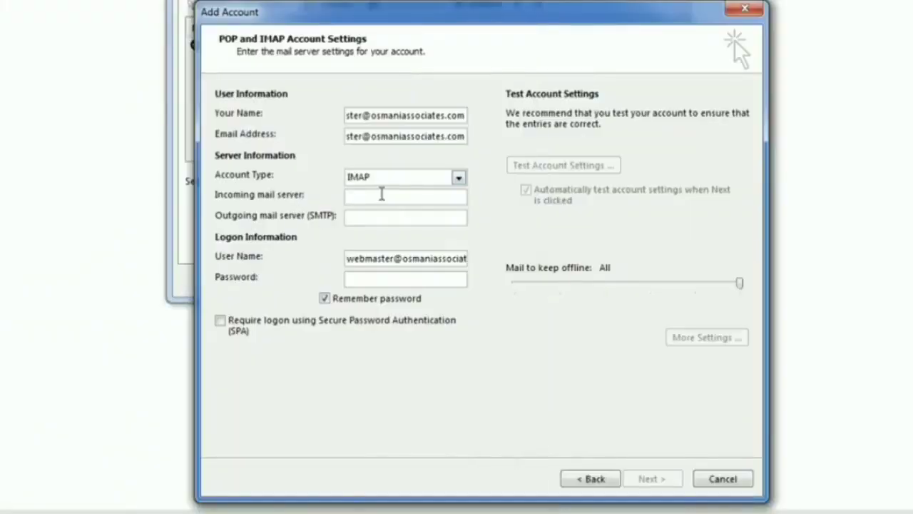
click(381, 196)
key(ctrl+v)
click(379, 215)
key(ctrl+v)
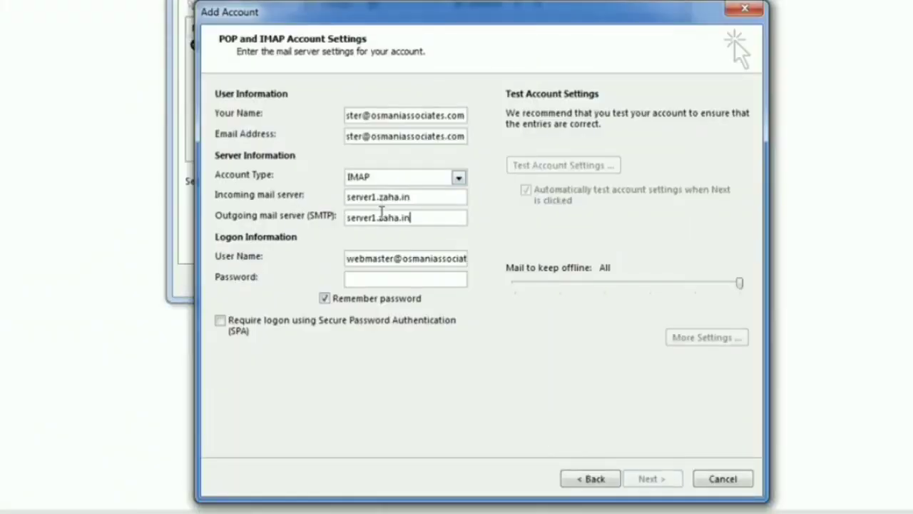
Enter the e-mail account's password in the logon information, clearing the first entry and retyping it in full.
click(442, 280)
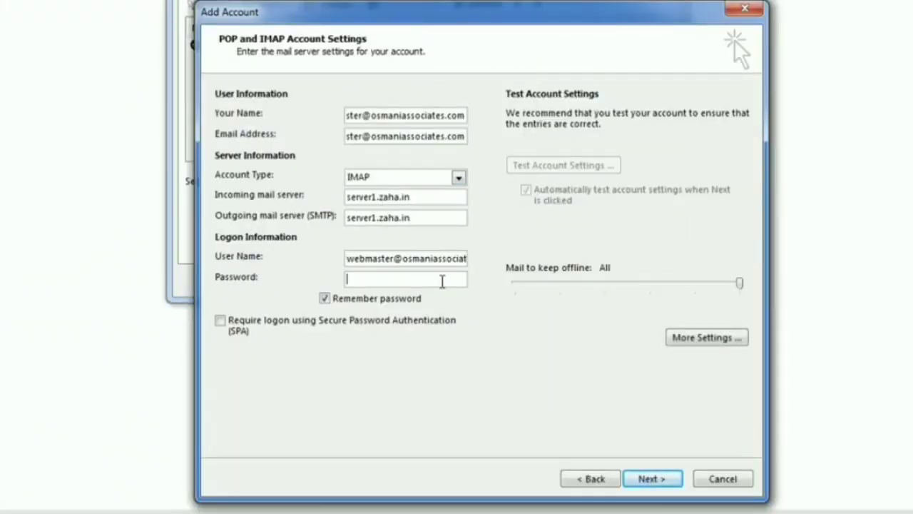
text(*********)
key(BackSpace)
key(BackSpace)
key(BackSpace)
key(BackSpace)
key(BackSpace)
key(BackSpace)
key(BackSpace)
key(BackSpace)
key(BackSpace)
text(*************)
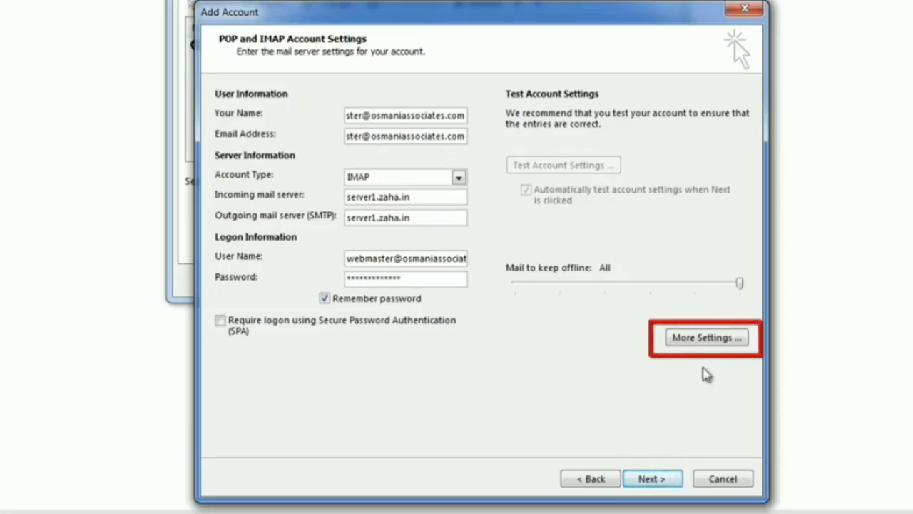
Enable authentication for the outgoing SMTP server in the account's additional settings, using the same settings as the incoming mail server.
click(703, 338)
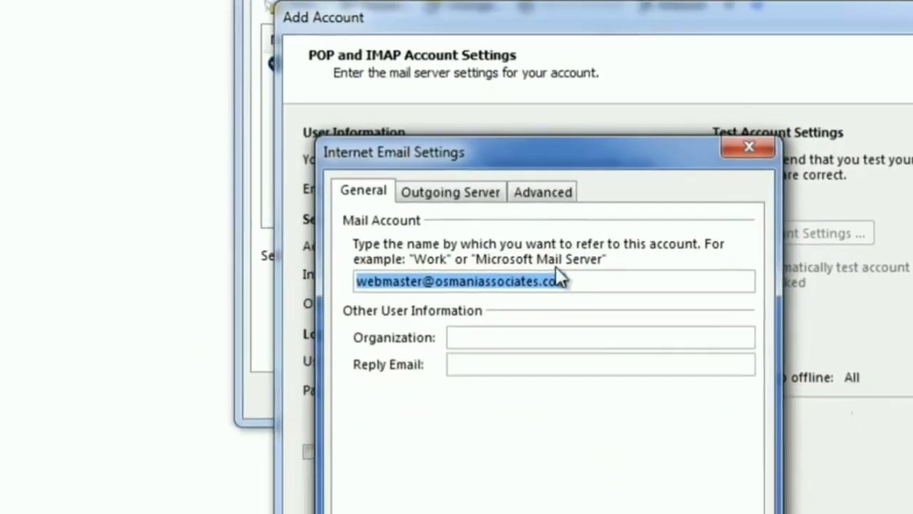
click(479, 194)
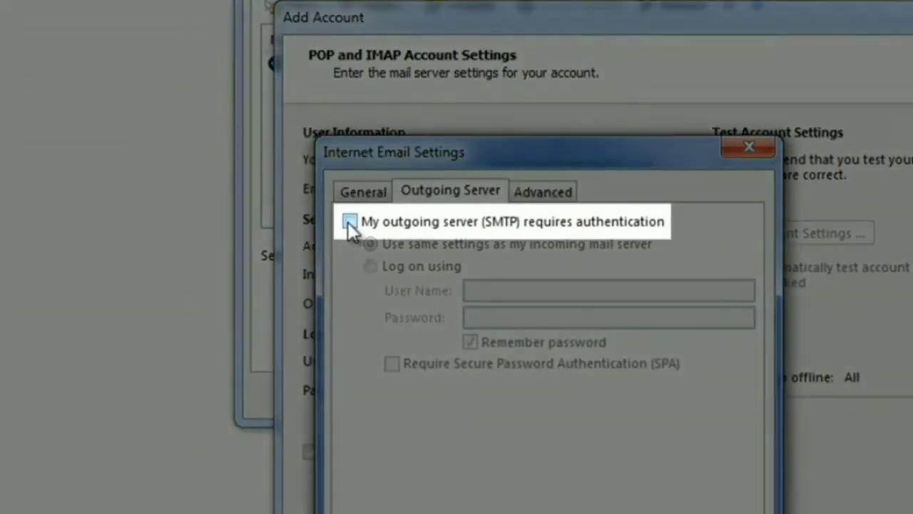
click(349, 222)
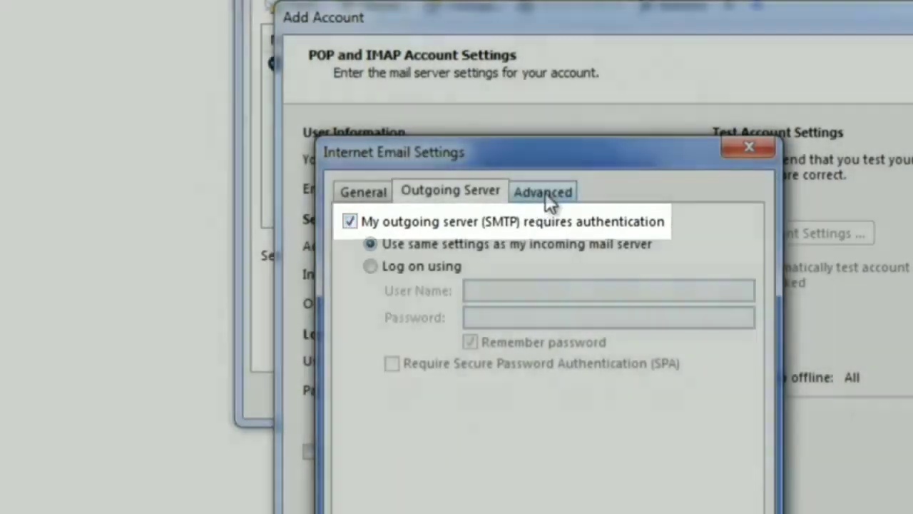
Set SSL encryption for both the incoming IMAP and outgoing SMTP servers, with outgoing port 465, and apply the settings.
click(544, 193)
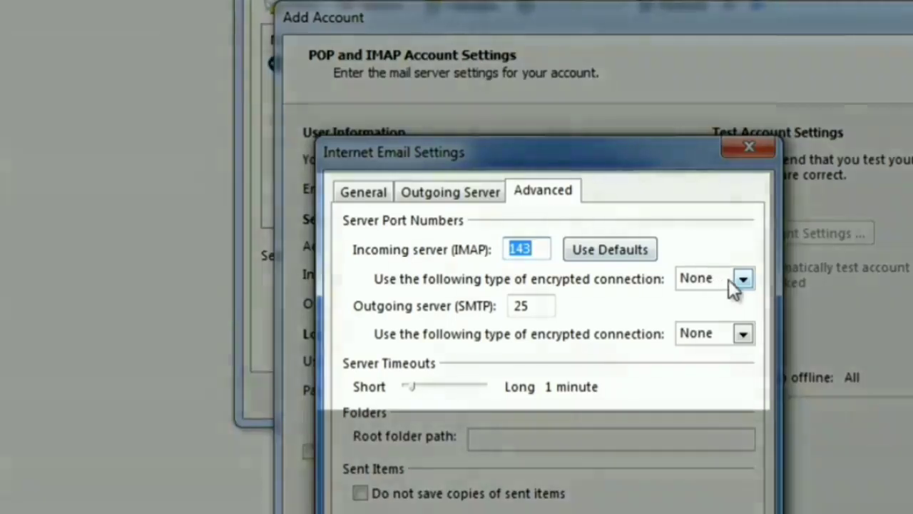
click(741, 280)
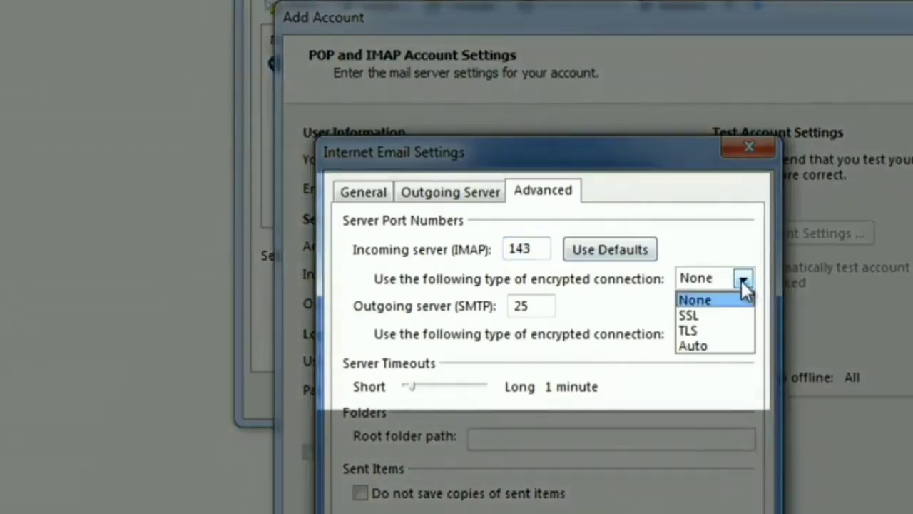
click(720, 317)
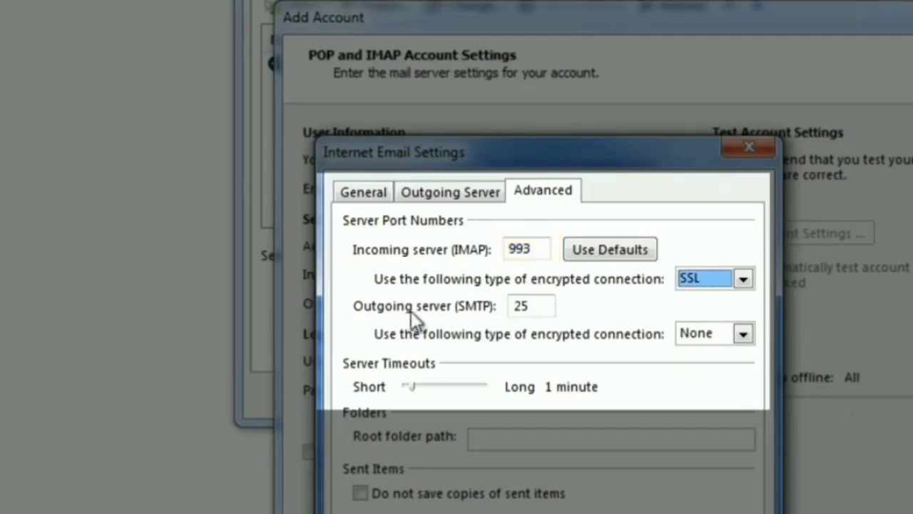
click(743, 336)
click(724, 374)
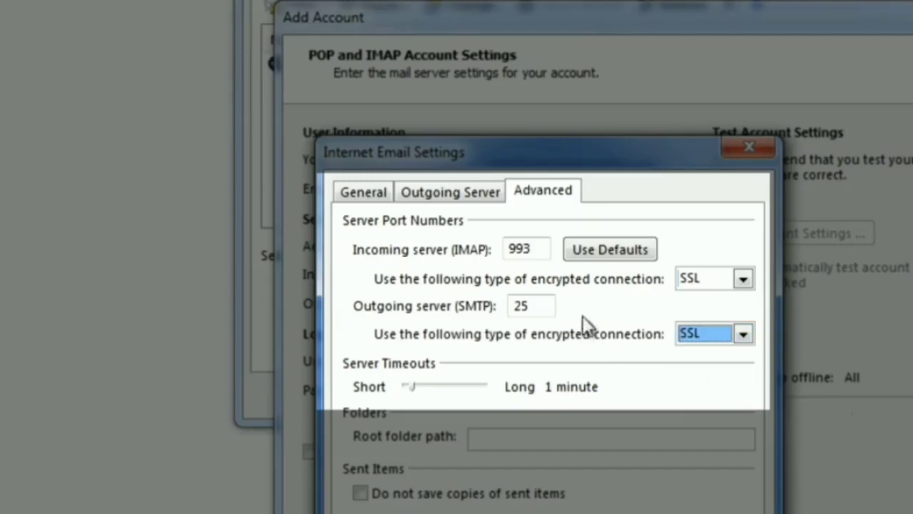
double_click(535, 306)
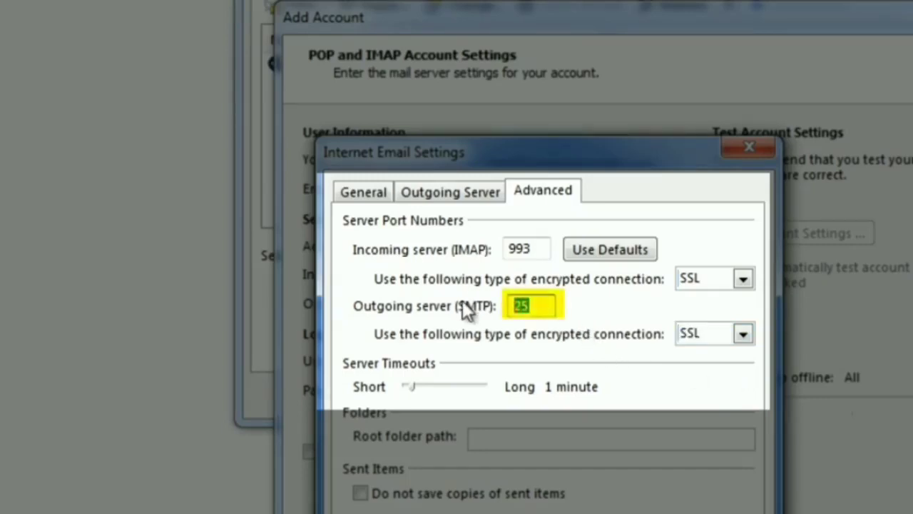
text(465)
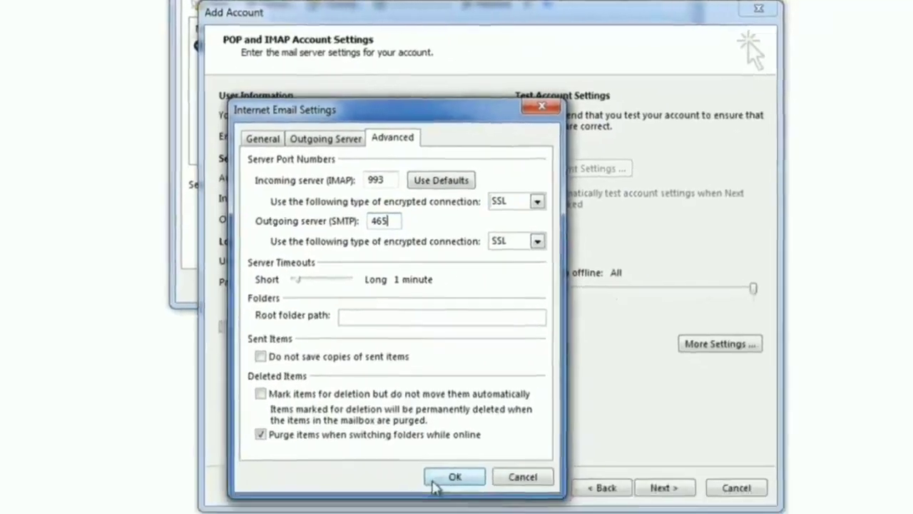
click(437, 478)
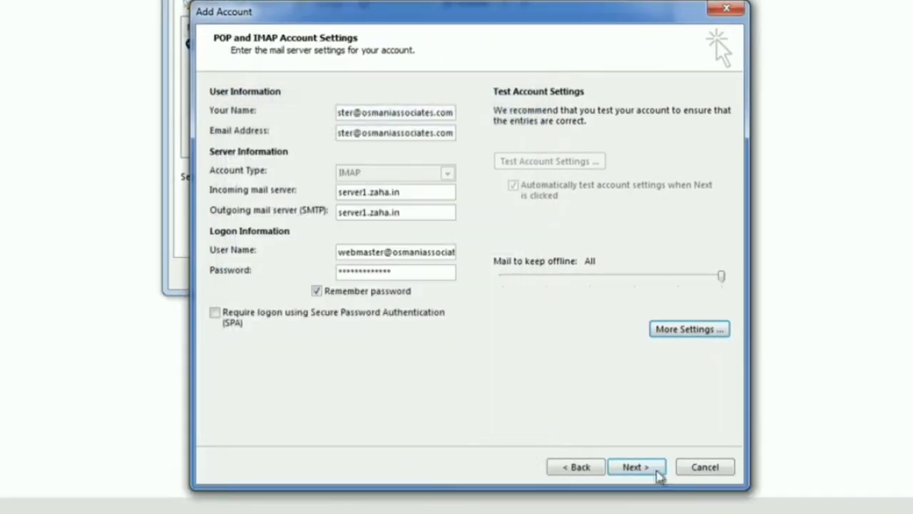
Run the account settings test and finish adding the account.
click(657, 471)
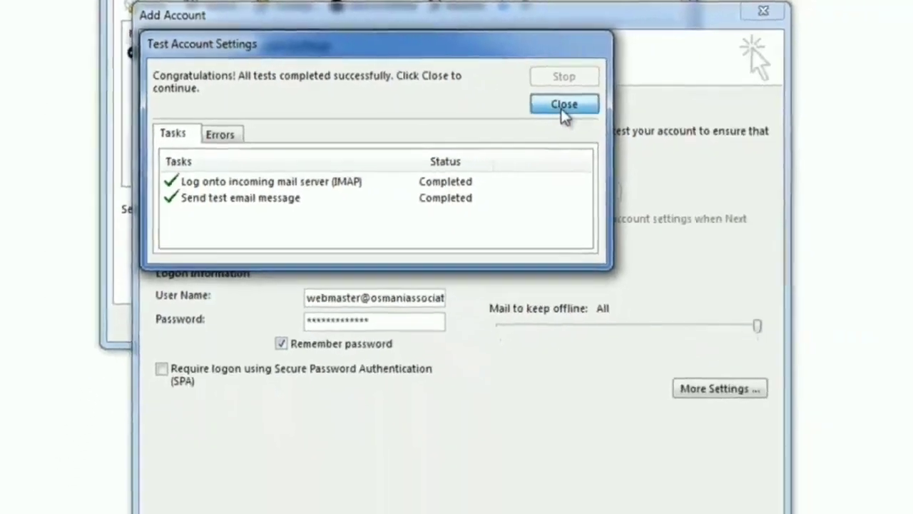
click(775, 172)
click(612, 489)
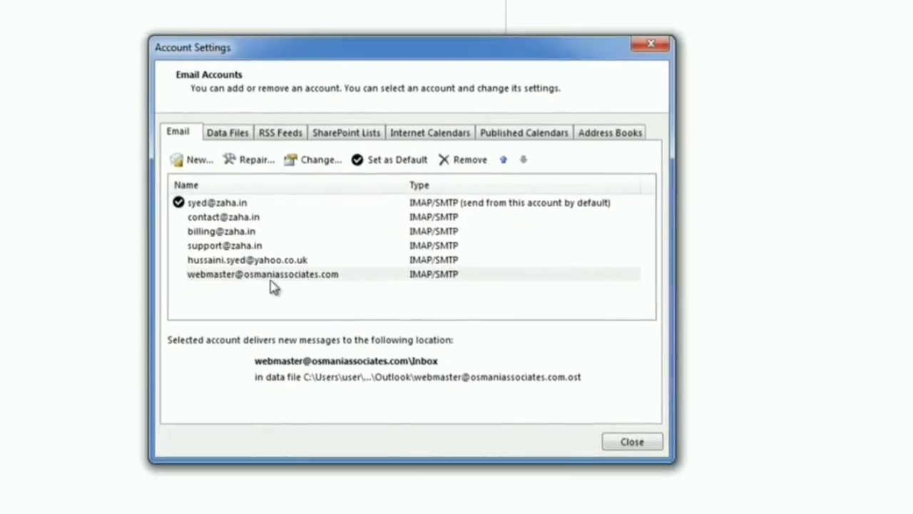
Close the account settings after selecting the new account, and open that account's Inbox in the folder list.
click(245, 145)
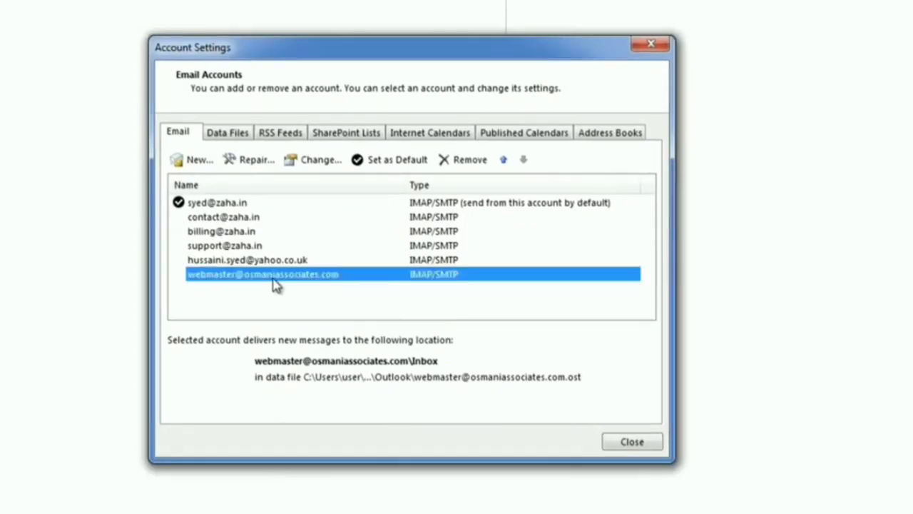
click(646, 445)
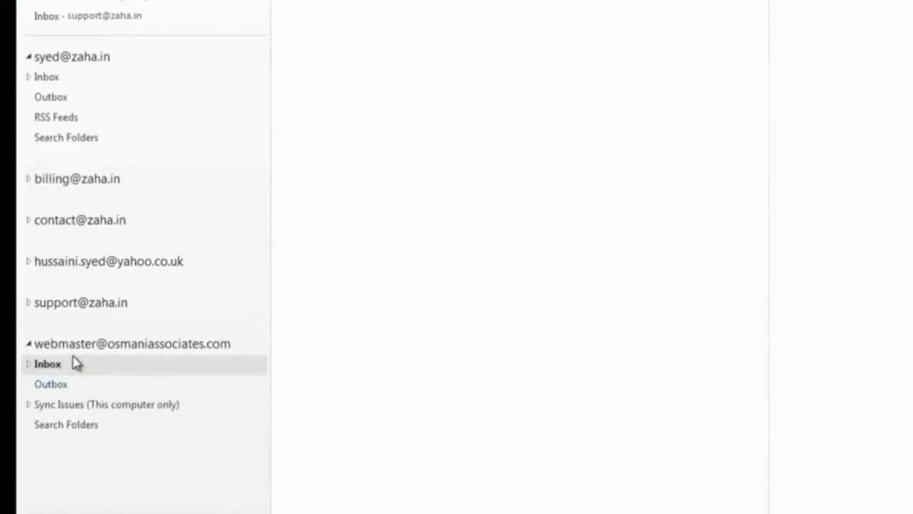
click(7, 355)
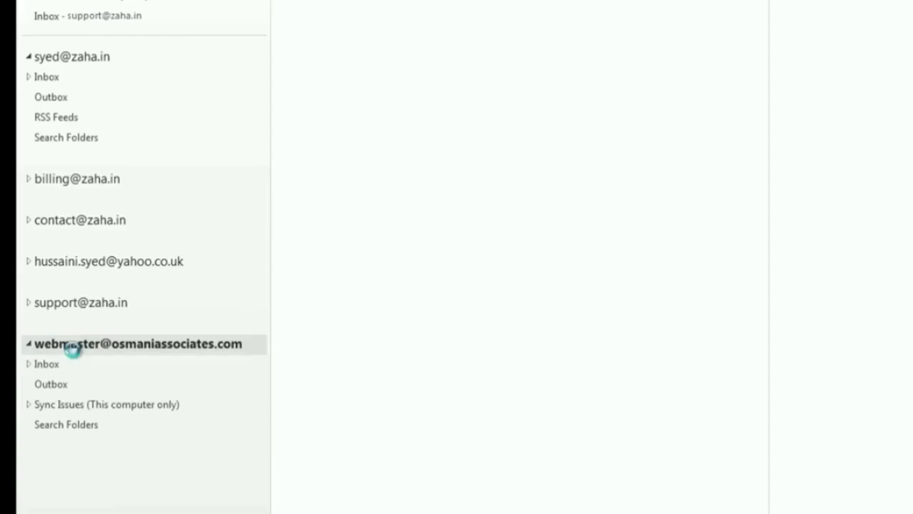
click(106, 365)
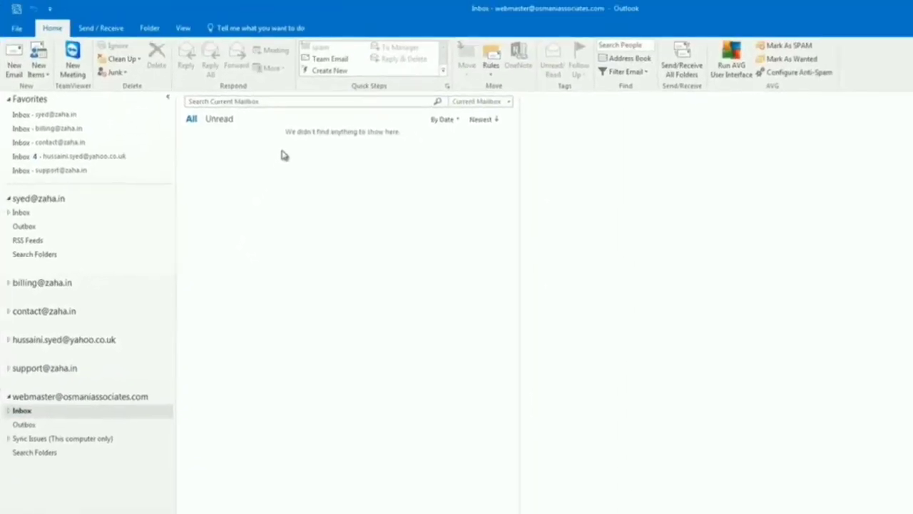